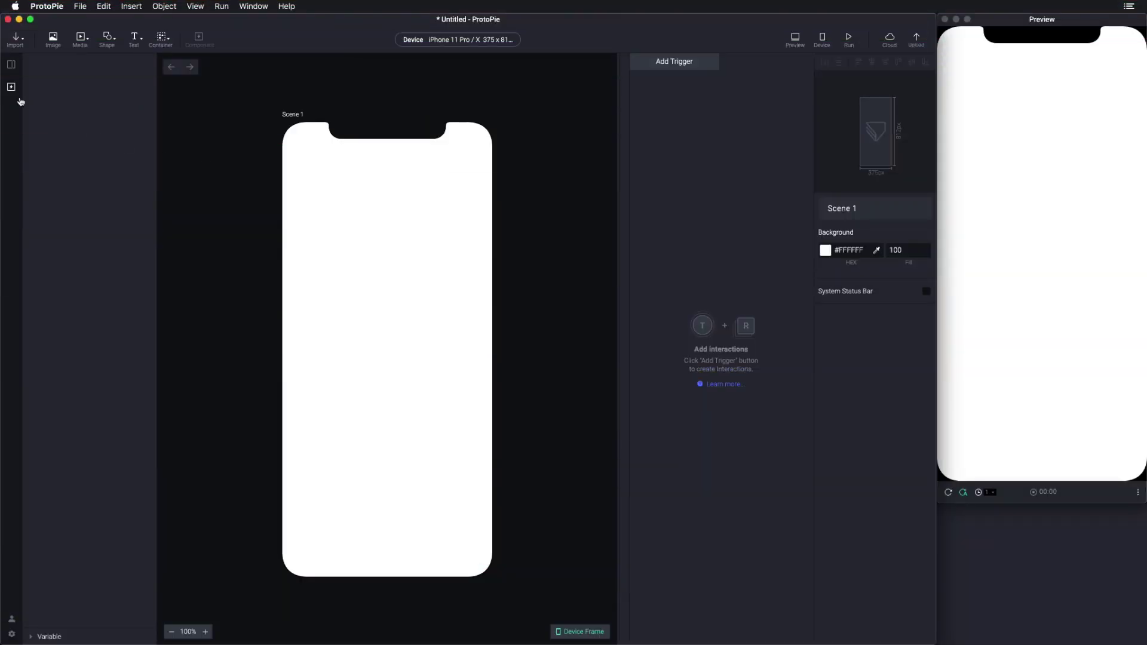
Step: From the iOS UI Kit, place More and Edit icons and a two-tab segmented control
{"action": "left_click", "coordinate": [10, 86]}
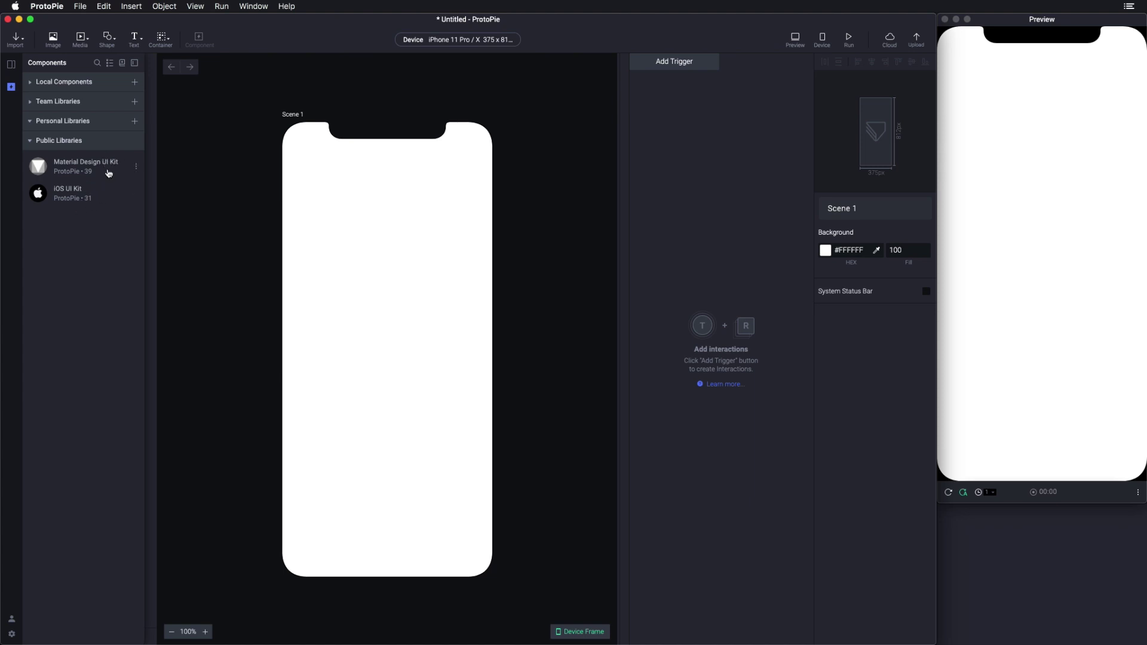
{"action": "left_click", "coordinate": [74, 194]}
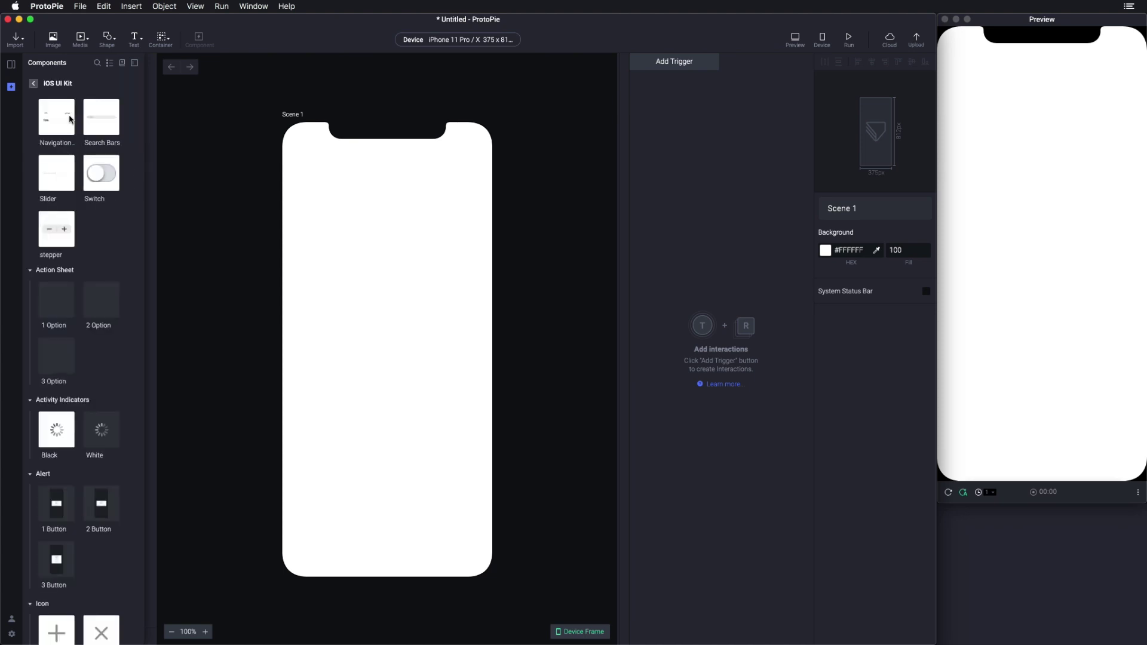
{"action": "scroll", "coordinate": [48, 455], "scroll_direction": "down", "scroll_amount": 5}
{"action": "scroll", "coordinate": [47, 455], "scroll_direction": "down", "scroll_amount": 3}
{"action": "scroll", "coordinate": [47, 456], "scroll_direction": "down", "scroll_amount": 3}
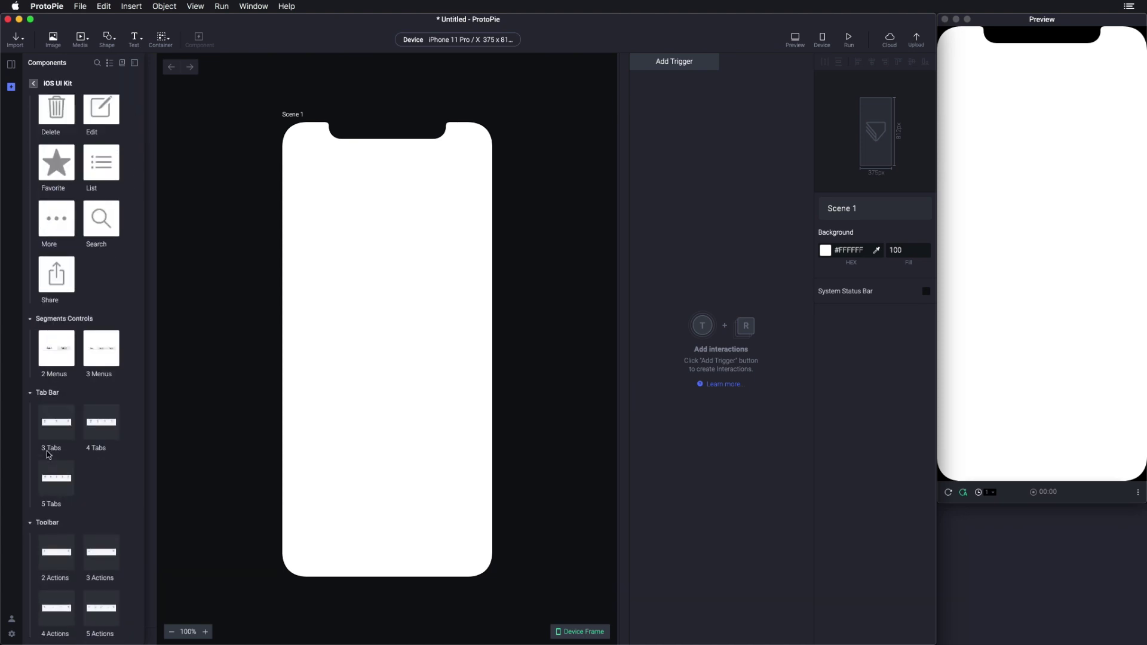
{"action": "scroll", "coordinate": [48, 455], "scroll_direction": "up", "scroll_amount": 5}
{"action": "scroll", "coordinate": [48, 455], "scroll_direction": "up", "scroll_amount": 5}
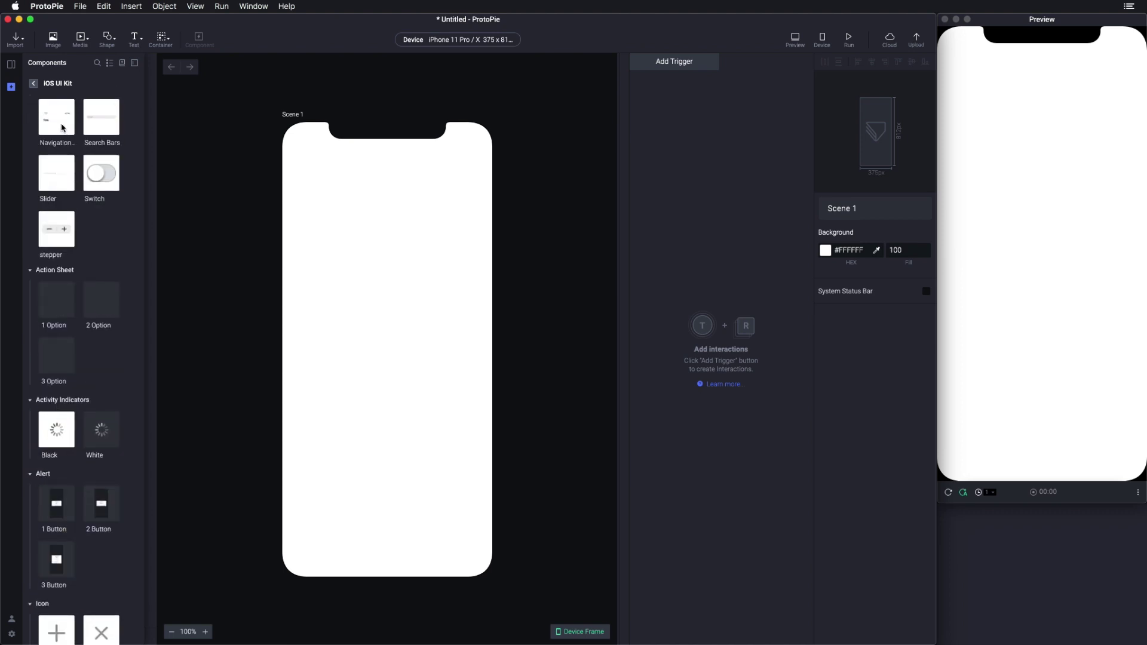
{"action": "left_click_drag", "start_coordinate": [63, 127], "coordinate": [355, 178]}
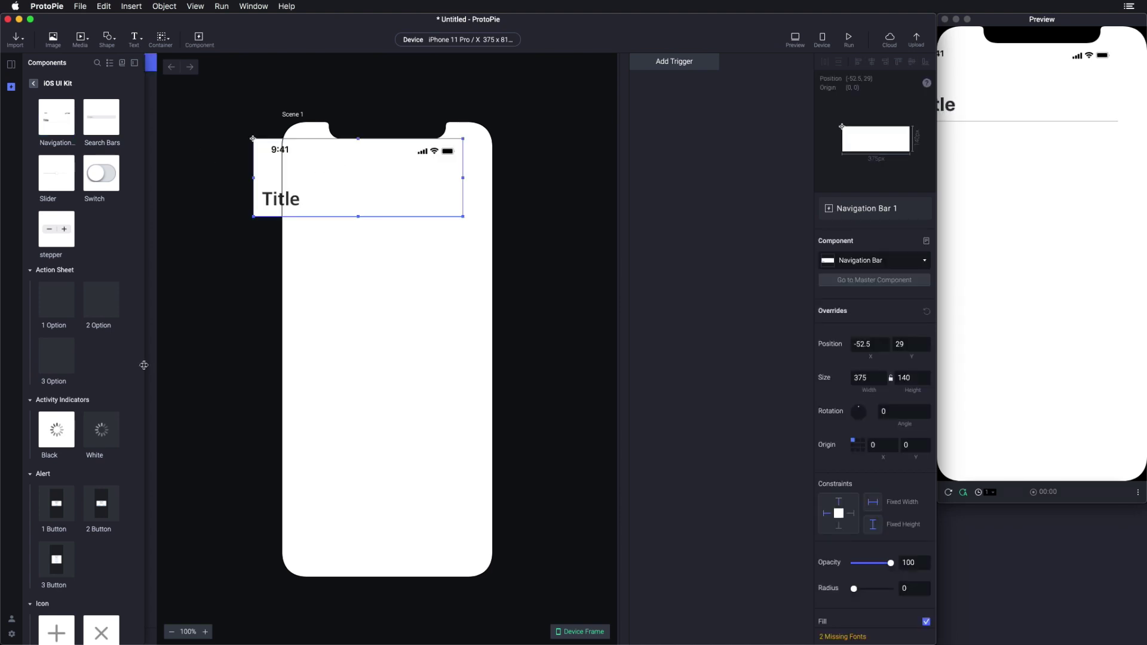
{"action": "scroll", "coordinate": [120, 366], "scroll_direction": "down", "scroll_amount": 5}
{"action": "left_click_drag", "start_coordinate": [424, 199], "coordinate": [425, 193]}
{"action": "left_click_drag", "start_coordinate": [102, 356], "coordinate": [454, 202]}
{"action": "mouse_move", "coordinate": [56, 598]}
{"action": "left_mouse_down"}
{"action": "mouse_move", "coordinate": [307, 341]}
{"action": "mouse_move", "coordinate": [381, 238]}
{"action": "left_mouse_up"}
{"action": "left_click_drag", "start_coordinate": [356, 195], "coordinate": [387, 176]}
Step: Position the icons and move the segmented control under the navigation bar, stretched wider
{"action": "left_click", "coordinate": [466, 193]}
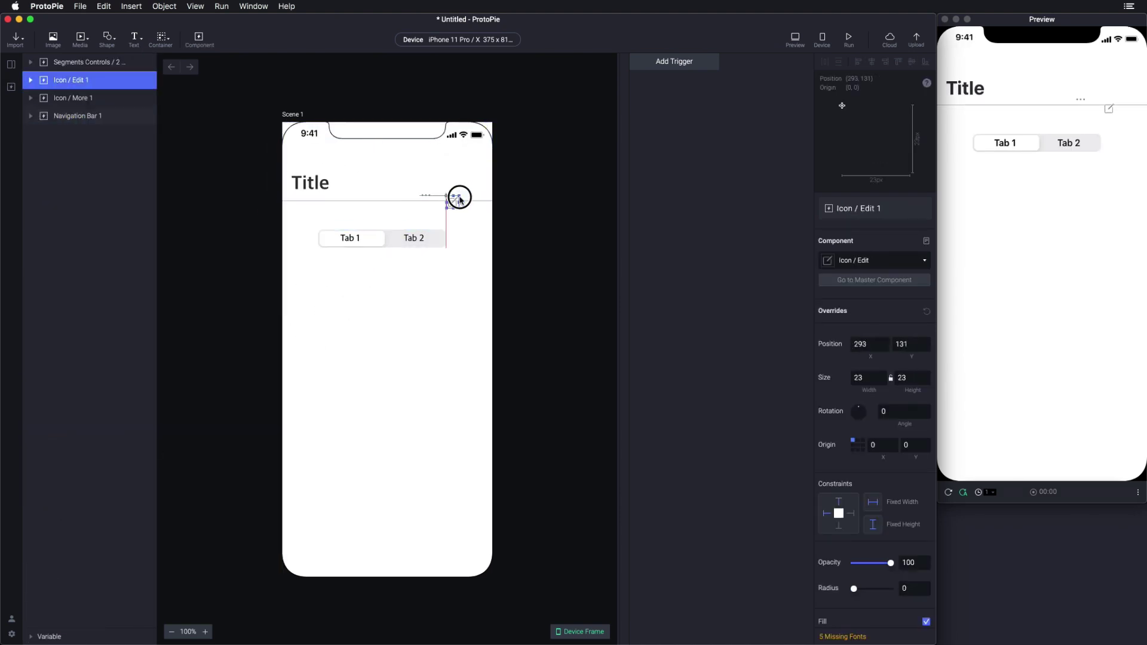
{"action": "left_click", "coordinate": [458, 189]}
{"action": "mouse_move", "coordinate": [433, 241]}
{"action": "left_mouse_down"}
{"action": "mouse_move", "coordinate": [384, 213]}
{"action": "mouse_move", "coordinate": [485, 221]}
{"action": "left_mouse_up"}
{"action": "left_click", "coordinate": [324, 186]}
Step: Rename the large navigation bar title to 'Messages'
{"action": "double_click", "coordinate": [323, 185]}
{"action": "key", "text": "BackSpace"}
{"action": "type", "text": "Messages"}
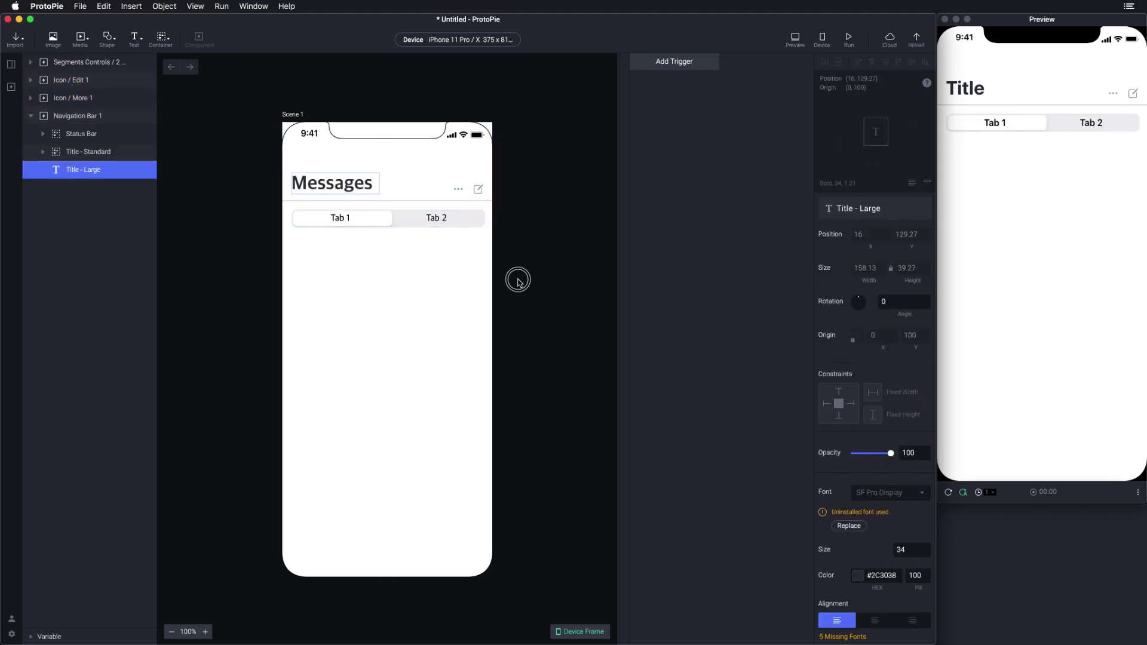
{"action": "left_click", "coordinate": [517, 277]}
Step: Give the More icon a Tap trigger and add an Action Sheet component to the scene
{"action": "left_click", "coordinate": [458, 189]}
{"action": "left_click", "coordinate": [673, 61]}
{"action": "left_click", "coordinate": [672, 94]}
{"action": "left_click", "coordinate": [11, 86]}
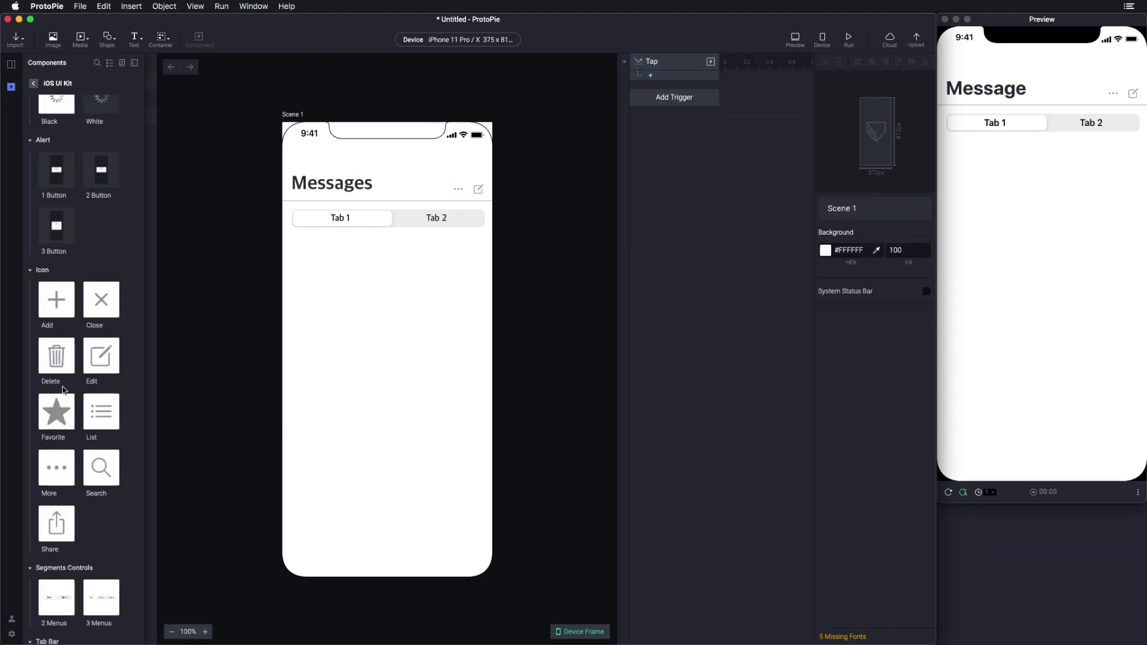
{"action": "scroll", "coordinate": [80, 359], "scroll_direction": "down", "scroll_amount": 3}
{"action": "left_click_drag", "start_coordinate": [376, 329], "coordinate": [383, 374]}
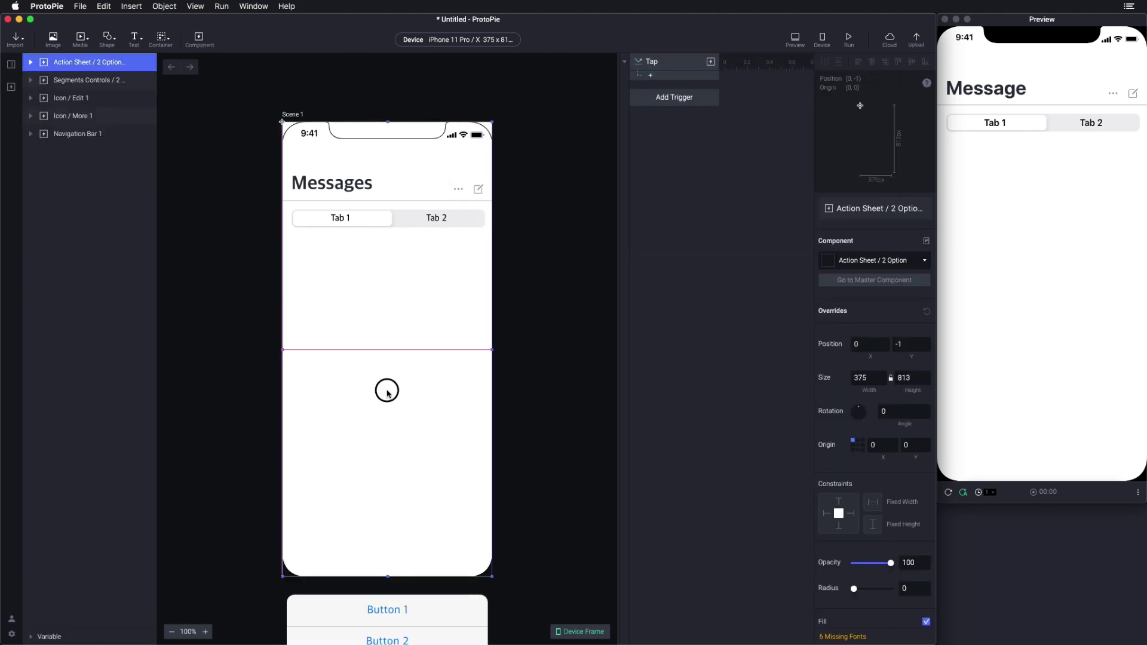
Step: Make the tap Send the open_action_sheet message to the Action Sheet component
{"action": "left_click", "coordinate": [650, 75]}
{"action": "left_click", "coordinate": [761, 109]}
{"action": "left_click", "coordinate": [873, 249]}
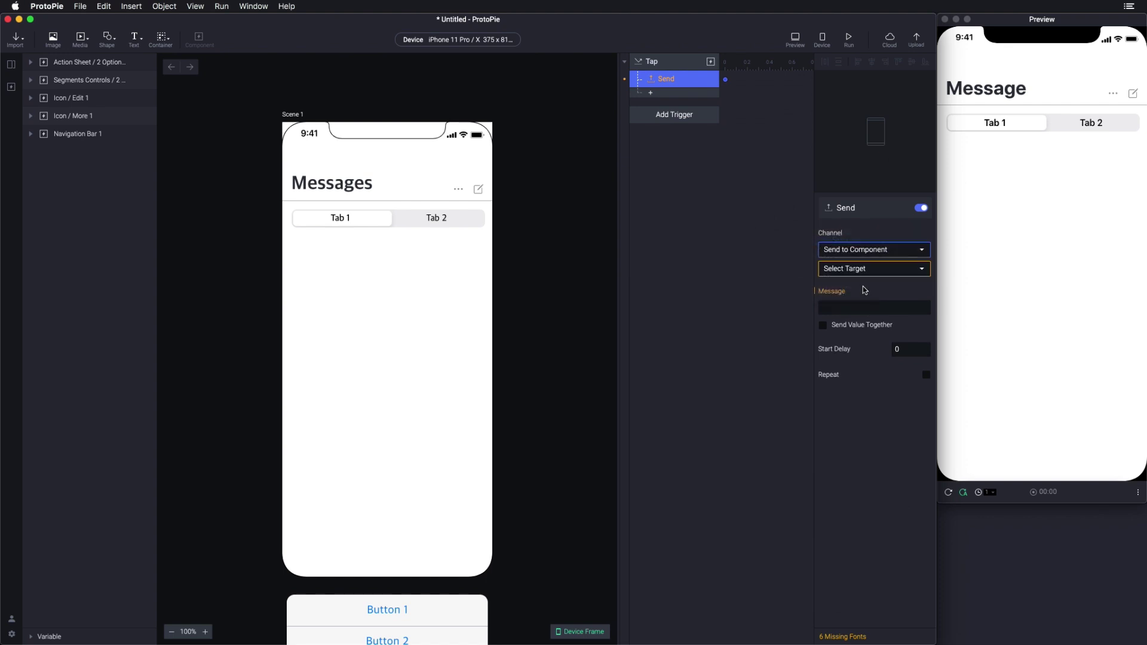
{"action": "left_click", "coordinate": [874, 268]}
{"action": "left_click", "coordinate": [847, 309]}
{"action": "left_click", "coordinate": [874, 308]}
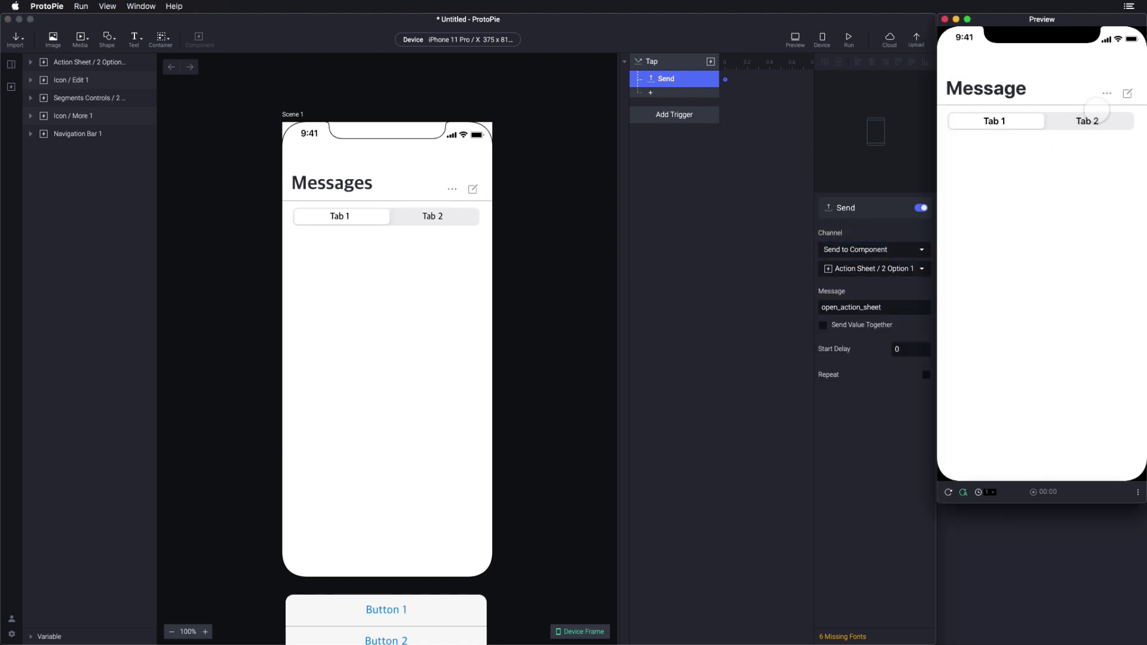
{"action": "left_click", "coordinate": [1087, 121]}
Step: In Preview, test the action sheet from the More icon and swipe the message row left
{"action": "left_click", "coordinate": [993, 122]}
{"action": "left_click", "coordinate": [1107, 94]}
{"action": "left_click", "coordinate": [1048, 451]}
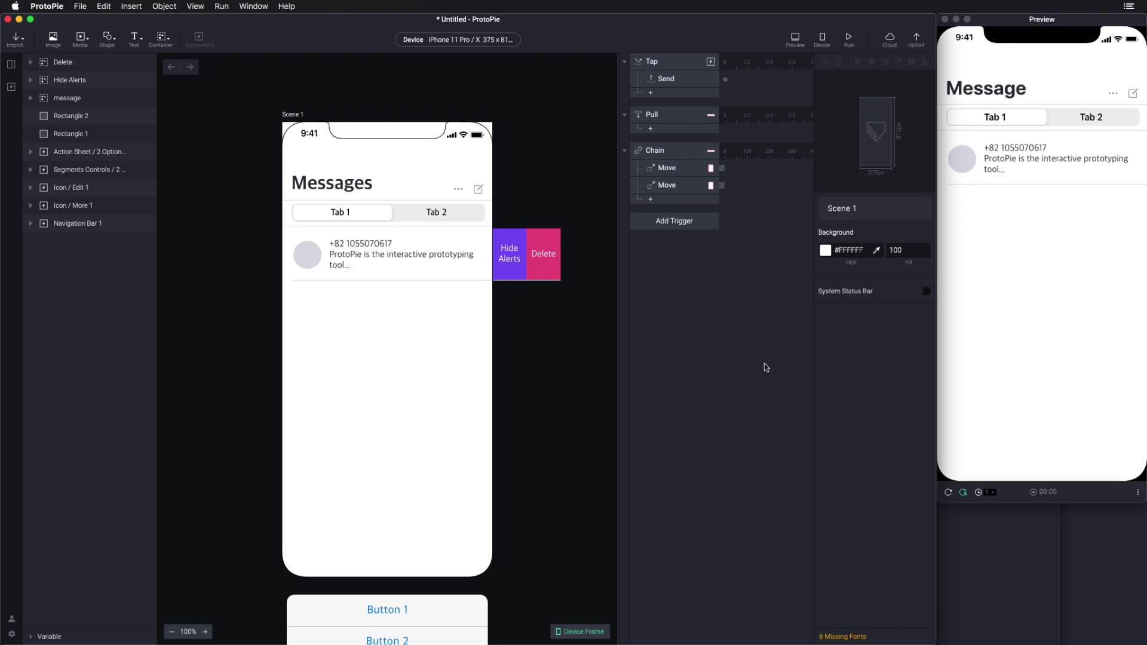
{"action": "left_click_drag", "start_coordinate": [1066, 166], "coordinate": [995, 166]}
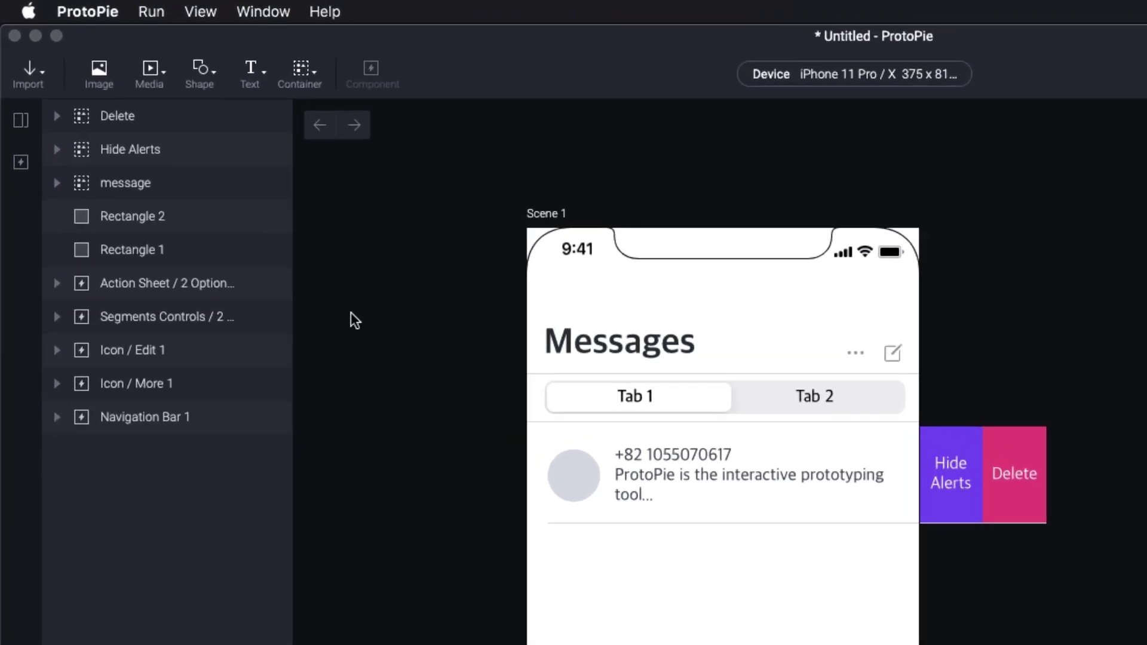
Step: Combine the message row, Hide Alerts and Delete layers into Component 1, then toggle its lock
{"action": "left_click", "coordinate": [197, 183]}
{"action": "left_click", "coordinate": [179, 117], "text": "shift"}
{"action": "left_click", "coordinate": [363, 93]}
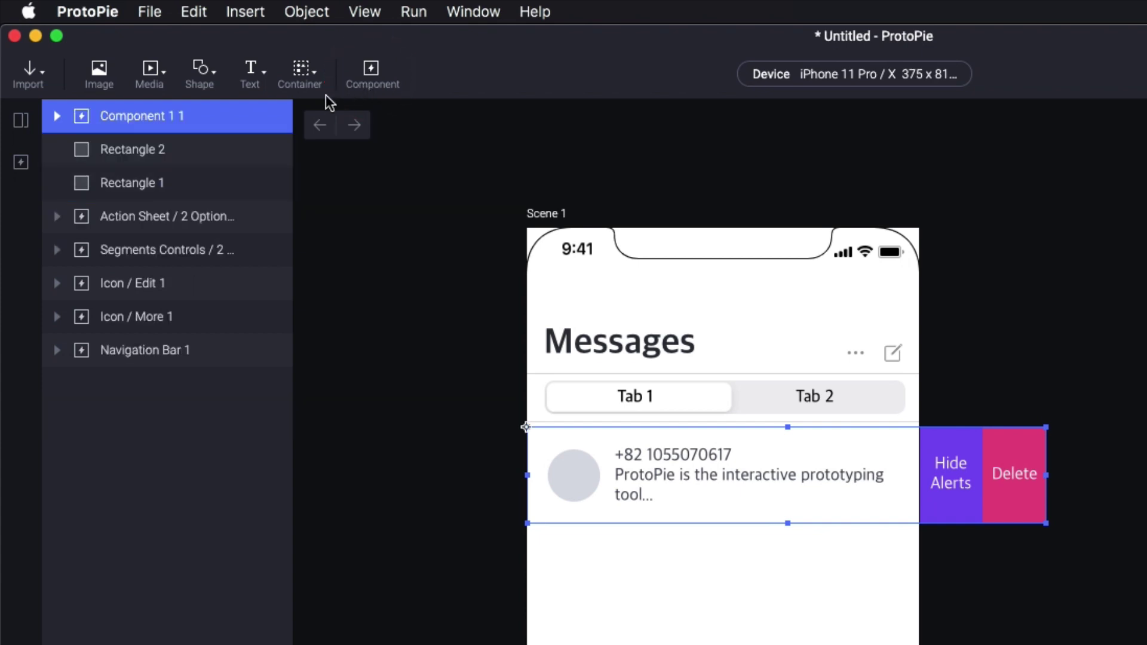
{"action": "left_click", "coordinate": [256, 118]}
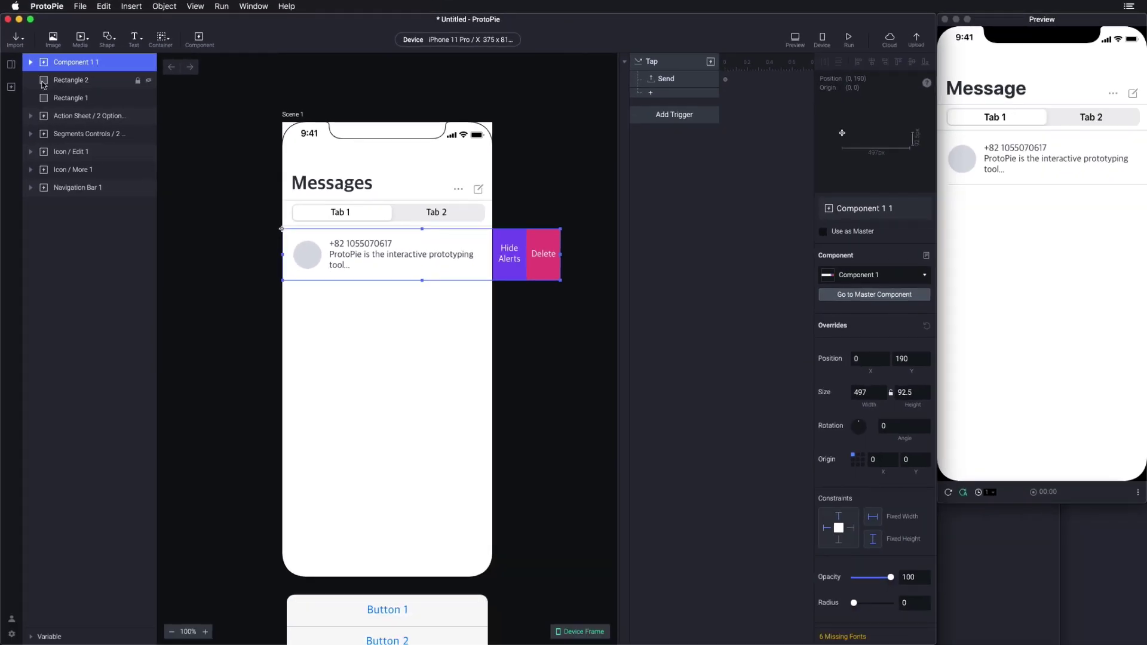
Step: Drag another Component 1 from Local Components onto the Messages screen, then reopen the Components panel
{"action": "left_click", "coordinate": [11, 86]}
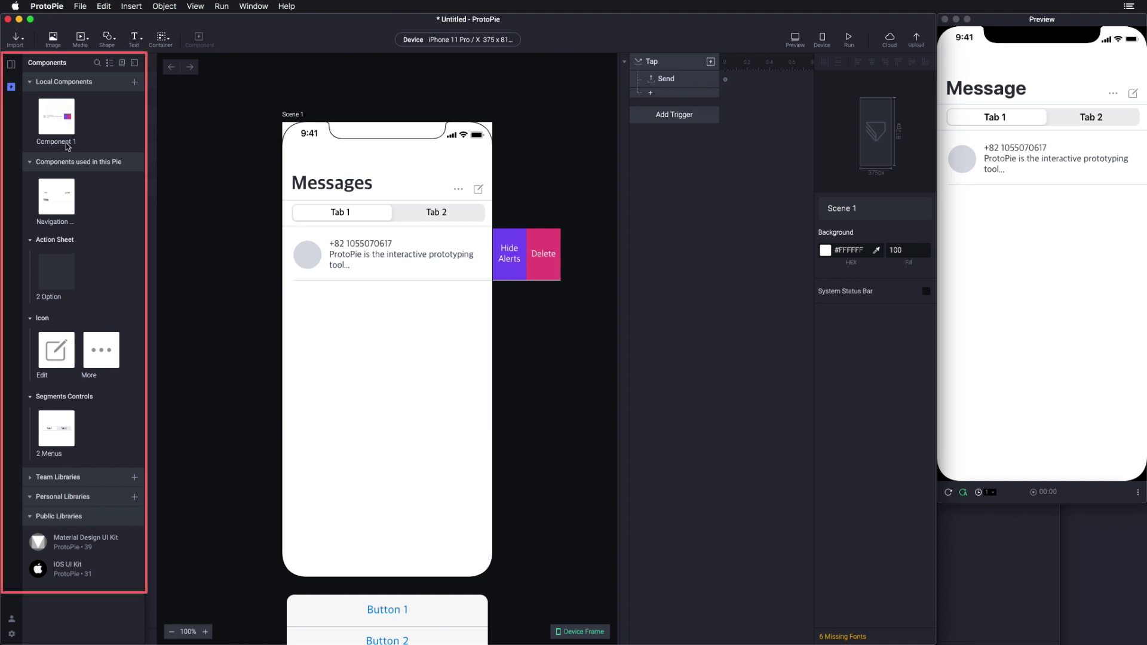
{"action": "mouse_move", "coordinate": [54, 130]}
{"action": "left_mouse_down"}
{"action": "mouse_move", "coordinate": [371, 316]}
{"action": "mouse_move", "coordinate": [410, 313]}
{"action": "left_mouse_up"}
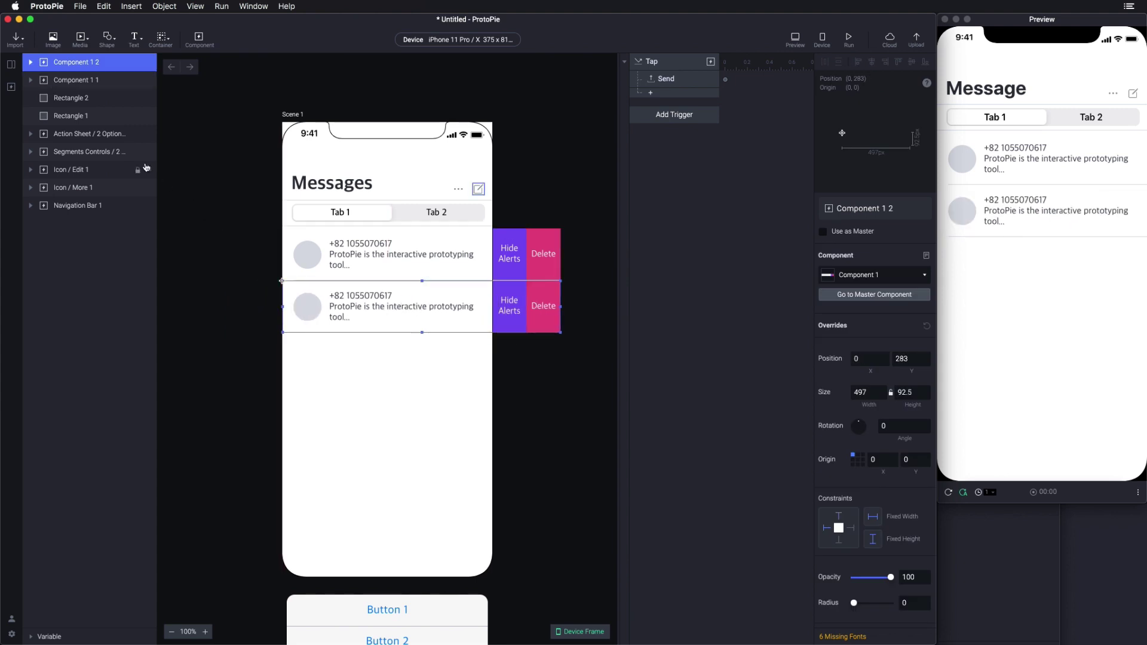
{"action": "left_click", "coordinate": [11, 86]}
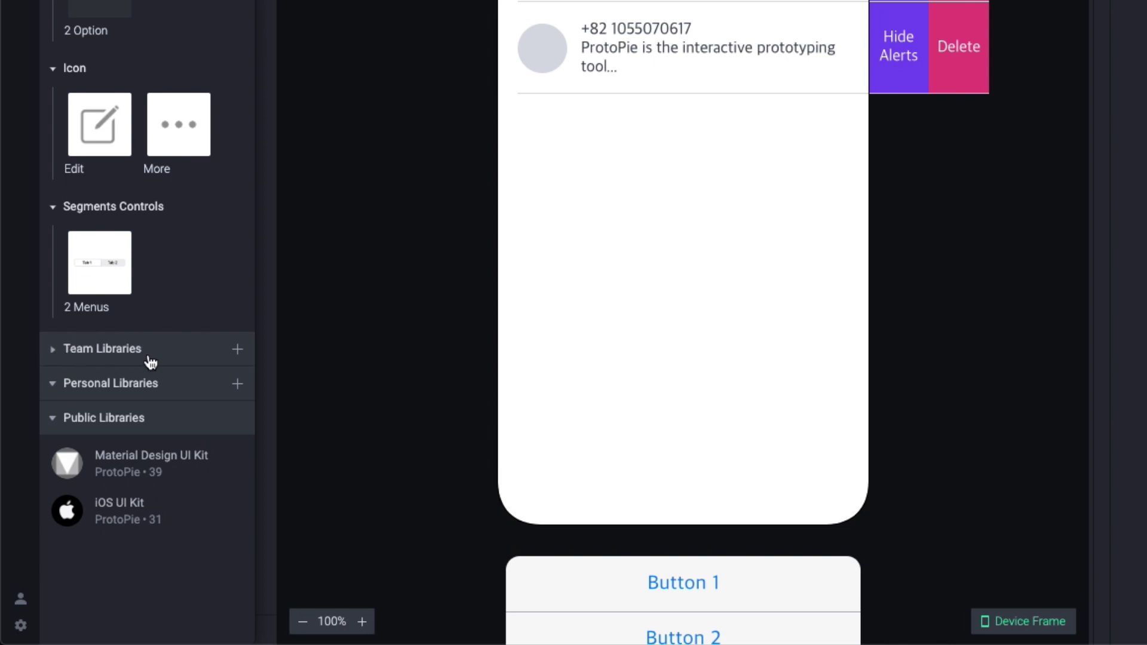
Step: Create a new Mobile Team library named 'Message'
{"action": "left_click", "coordinate": [237, 350]}
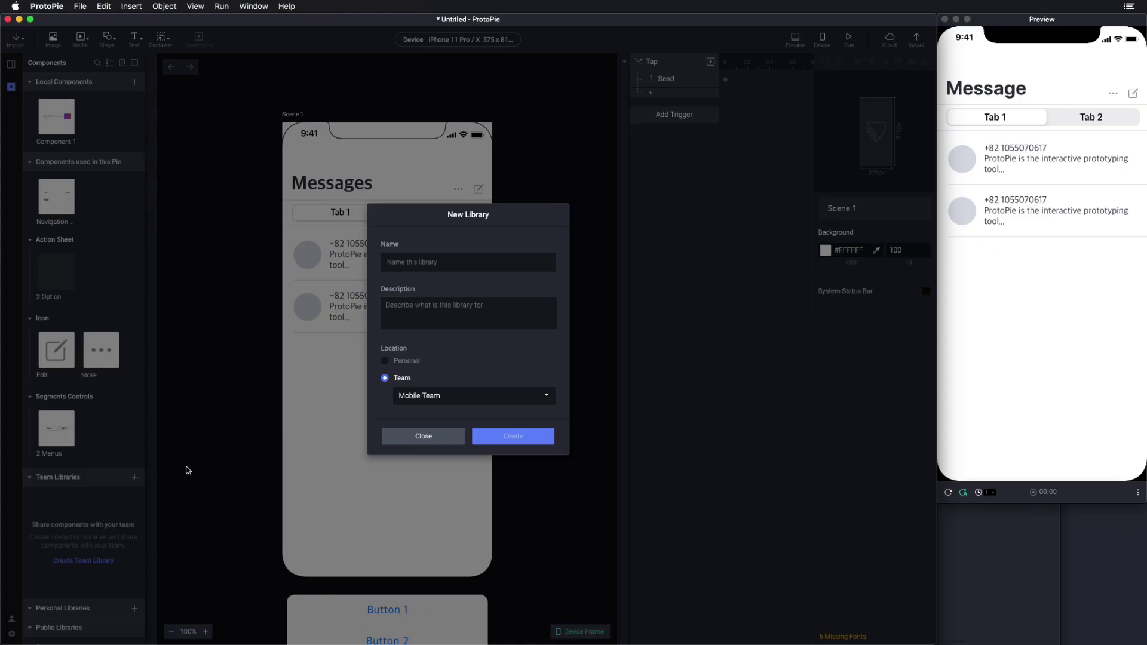
{"action": "left_click", "coordinate": [437, 262]}
{"action": "type", "text": "Message"}
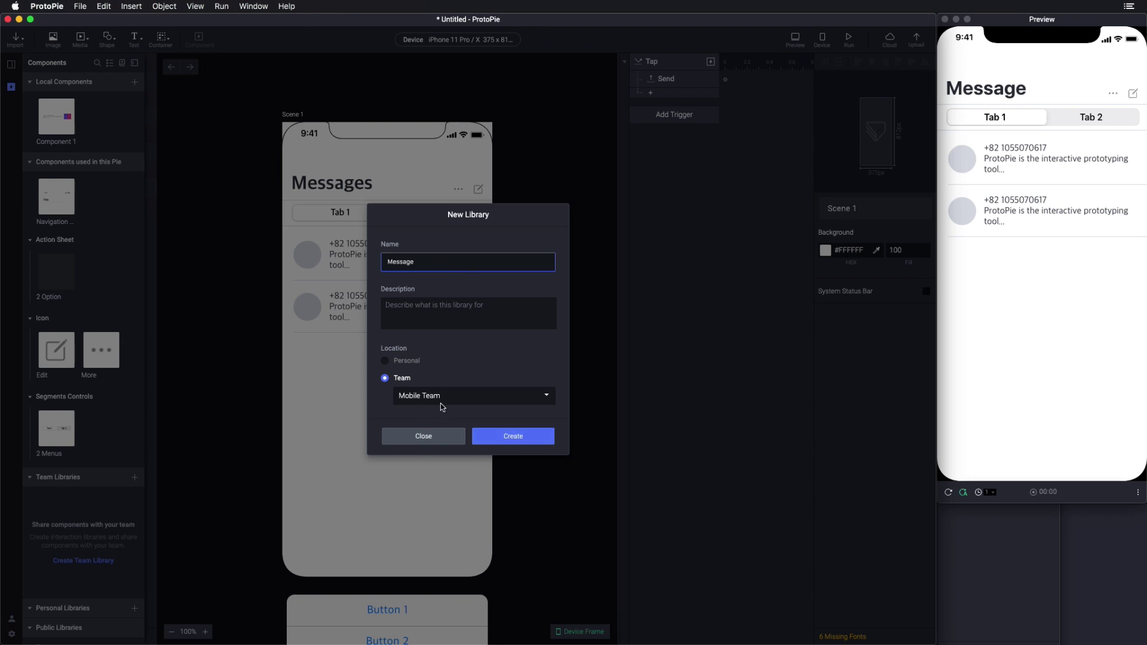
{"action": "left_click", "coordinate": [512, 436]}
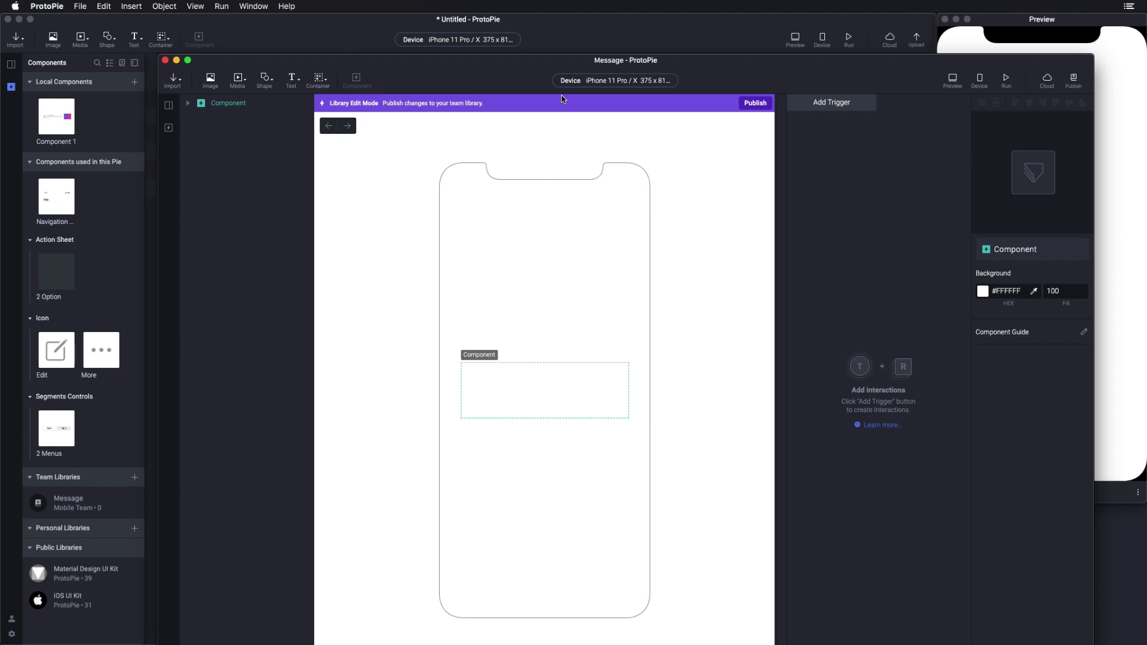
Step: Copy Component 1 and paste it into the Message library canvas
{"action": "right_click", "coordinate": [66, 128]}
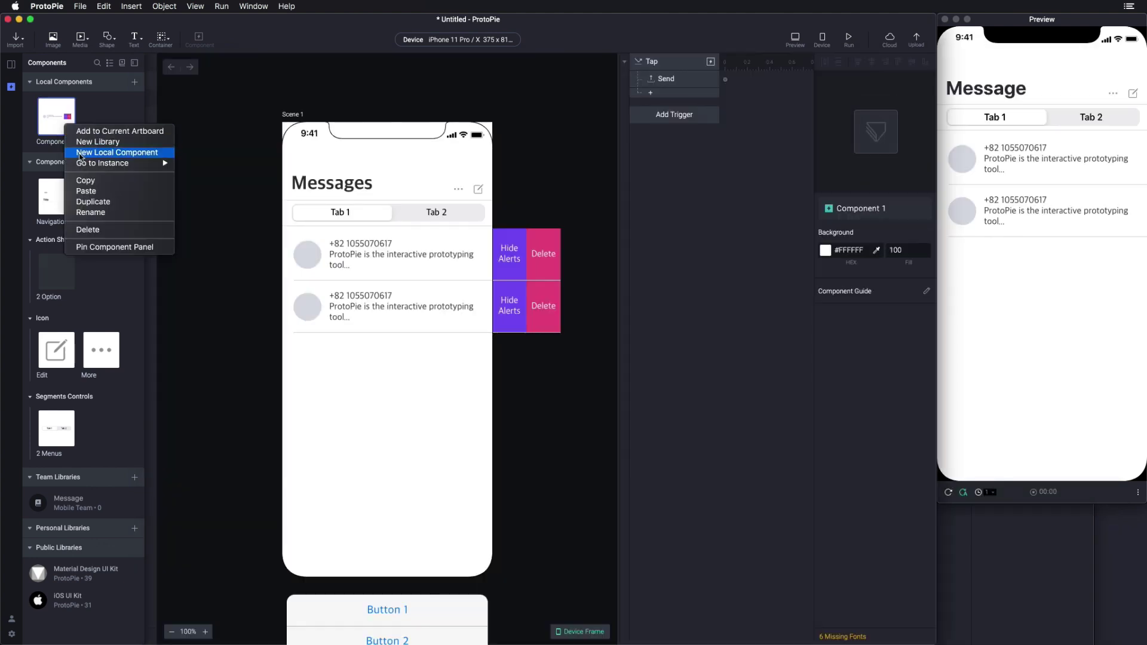
{"action": "left_click", "coordinate": [87, 181]}
{"action": "left_click", "coordinate": [168, 197]}
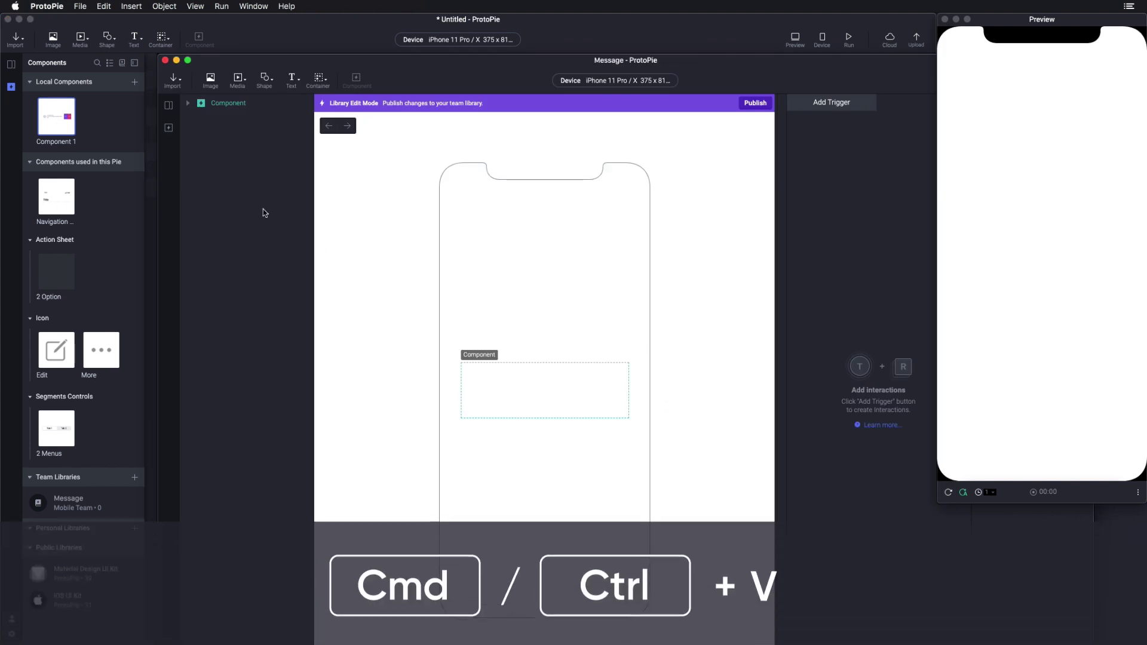
{"action": "right_click", "coordinate": [245, 198]}
{"action": "left_click", "coordinate": [266, 256]}
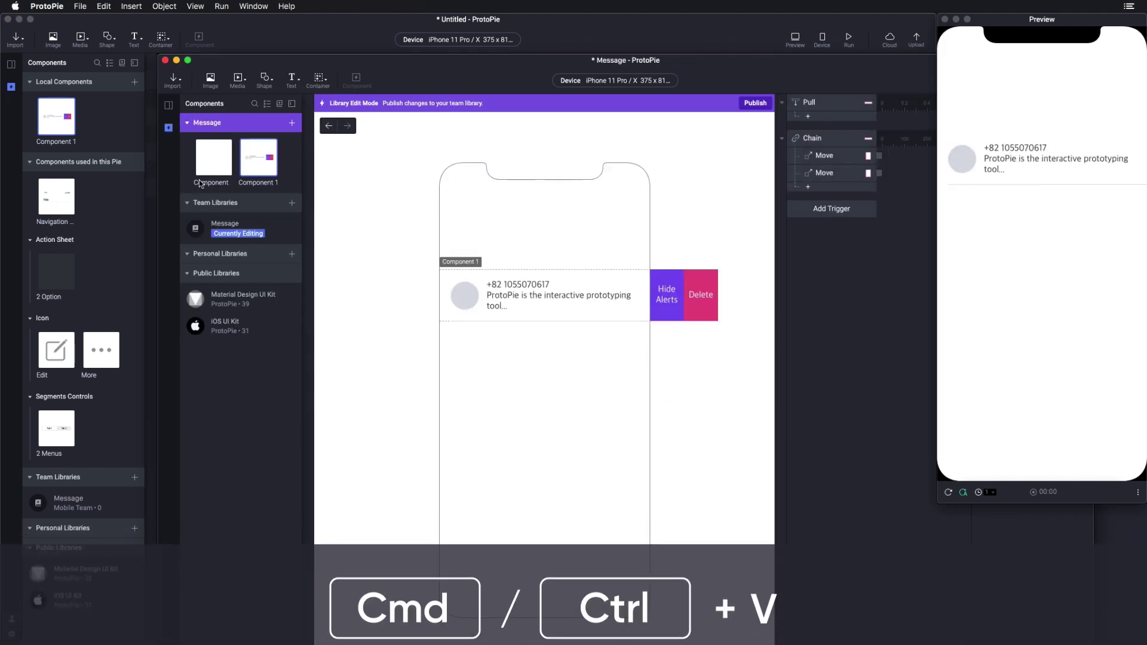
Step: On an empty scene, draw Rectangle 1 that changes colour on Tap, and make it a component
{"action": "left_click", "coordinate": [167, 105]}
{"action": "left_click", "coordinate": [207, 149]}
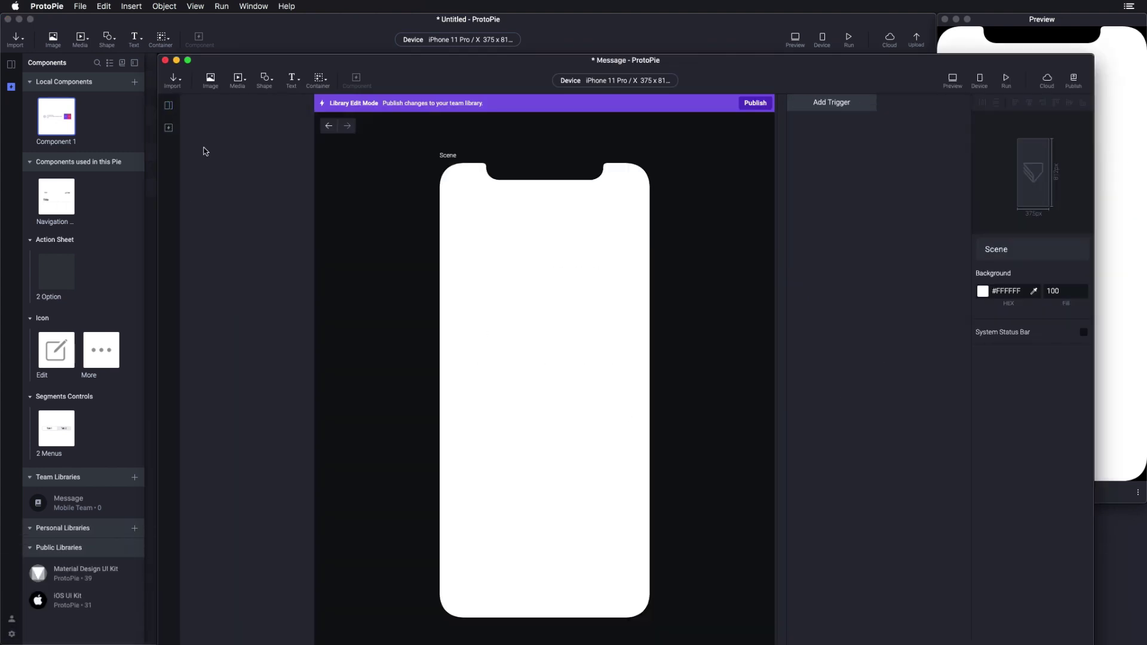
{"action": "left_click", "coordinate": [260, 81]}
{"action": "left_click", "coordinate": [832, 102]}
{"action": "left_click", "coordinate": [821, 130]}
{"action": "left_click", "coordinate": [817, 177]}
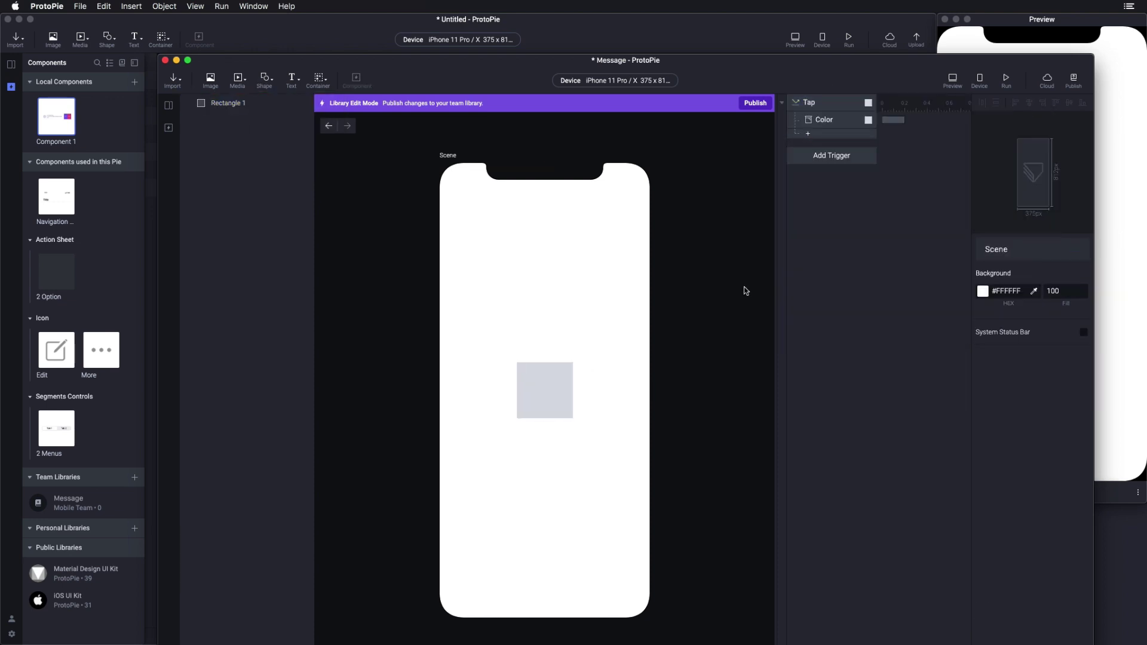
{"action": "left_click", "coordinate": [557, 390]}
{"action": "left_click", "coordinate": [356, 80]}
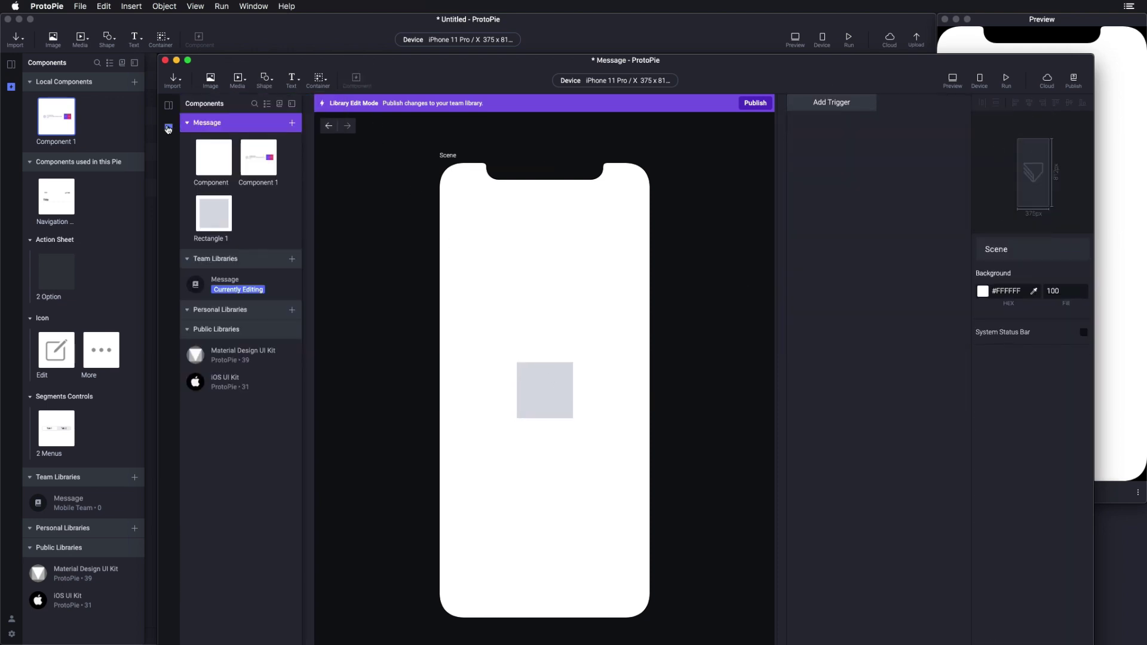
Step: Open Component 1 and review its Component Guide
{"action": "double_click", "coordinate": [260, 162]}
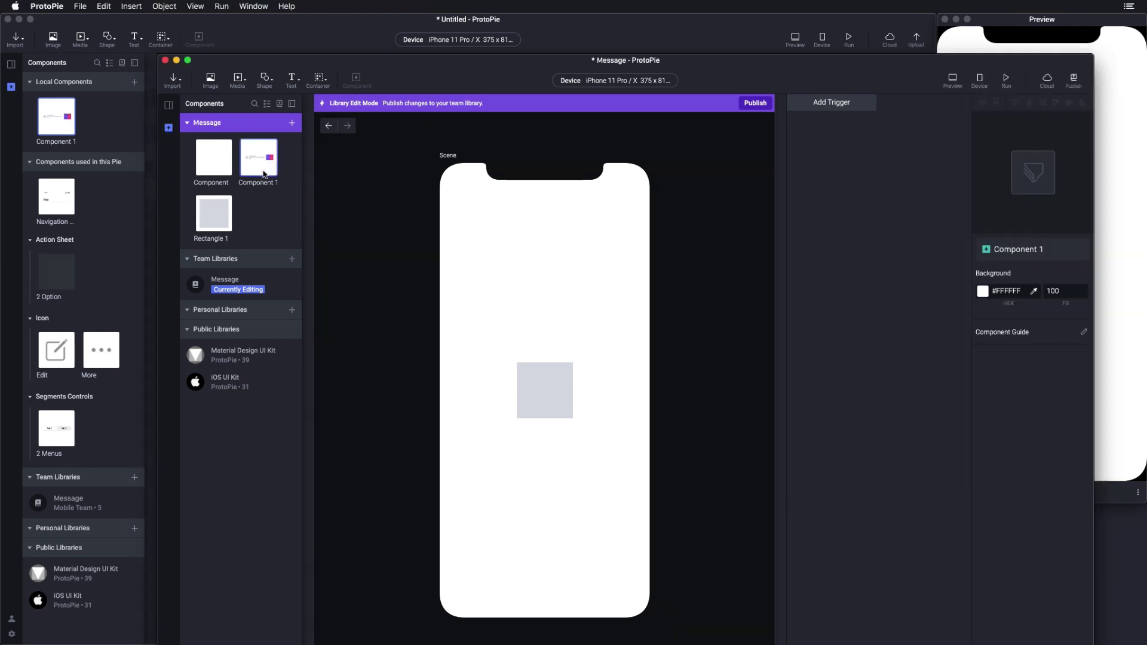
{"action": "left_click", "coordinate": [1083, 331]}
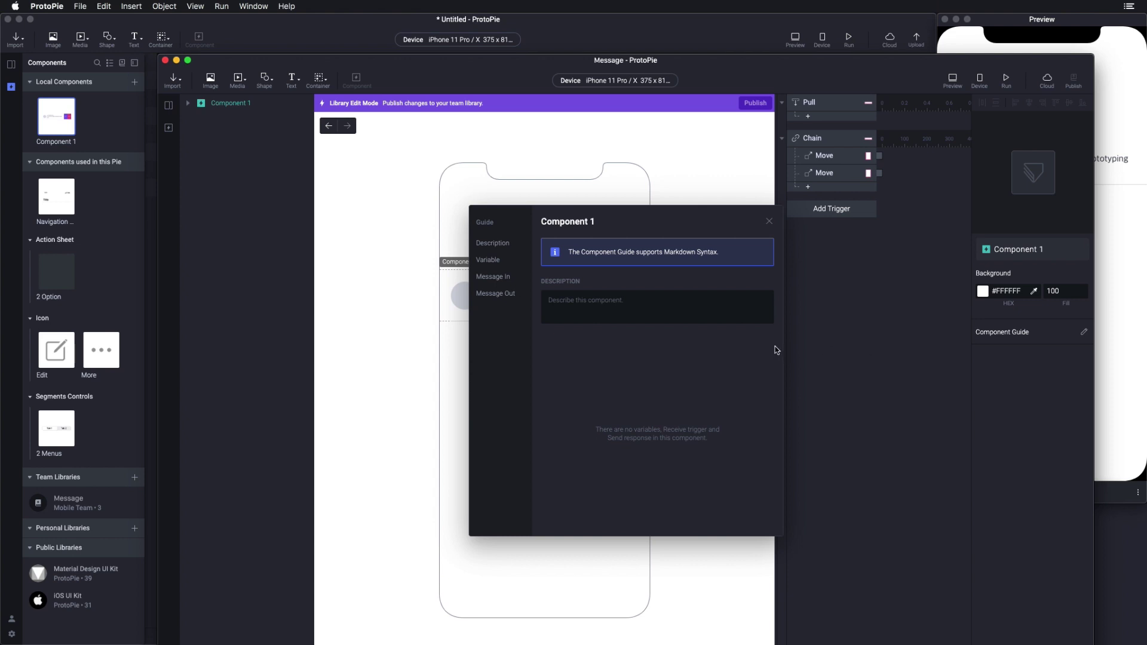
{"action": "left_click", "coordinate": [769, 222]}
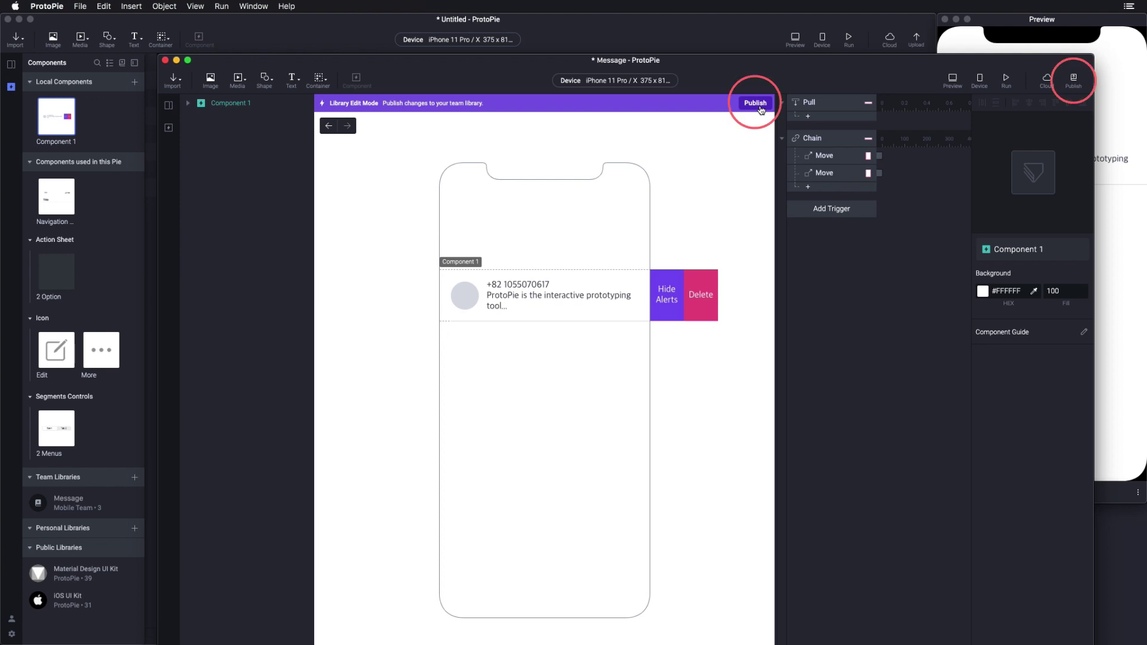
Step: Save the Message library and publish it with version name 'version1'
{"action": "left_click", "coordinate": [760, 106]}
{"action": "left_click", "coordinate": [708, 151]}
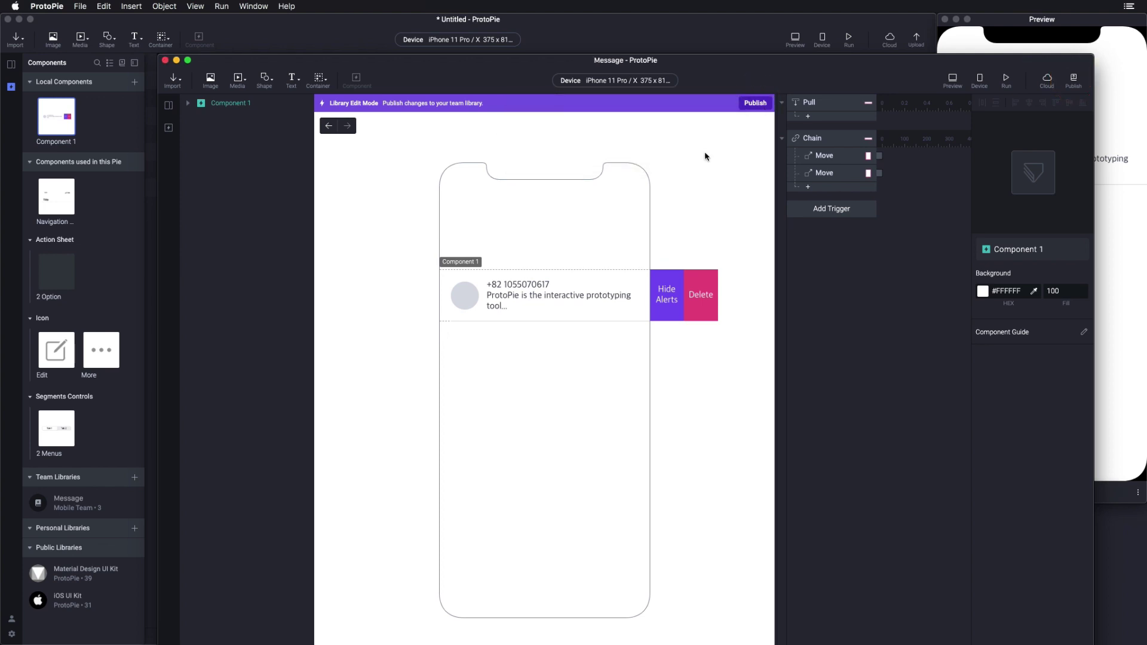
{"action": "left_click", "coordinate": [623, 343]}
{"action": "type", "text": "version1"}
{"action": "left_click", "coordinate": [666, 437]}
{"action": "left_click", "coordinate": [296, 290]}
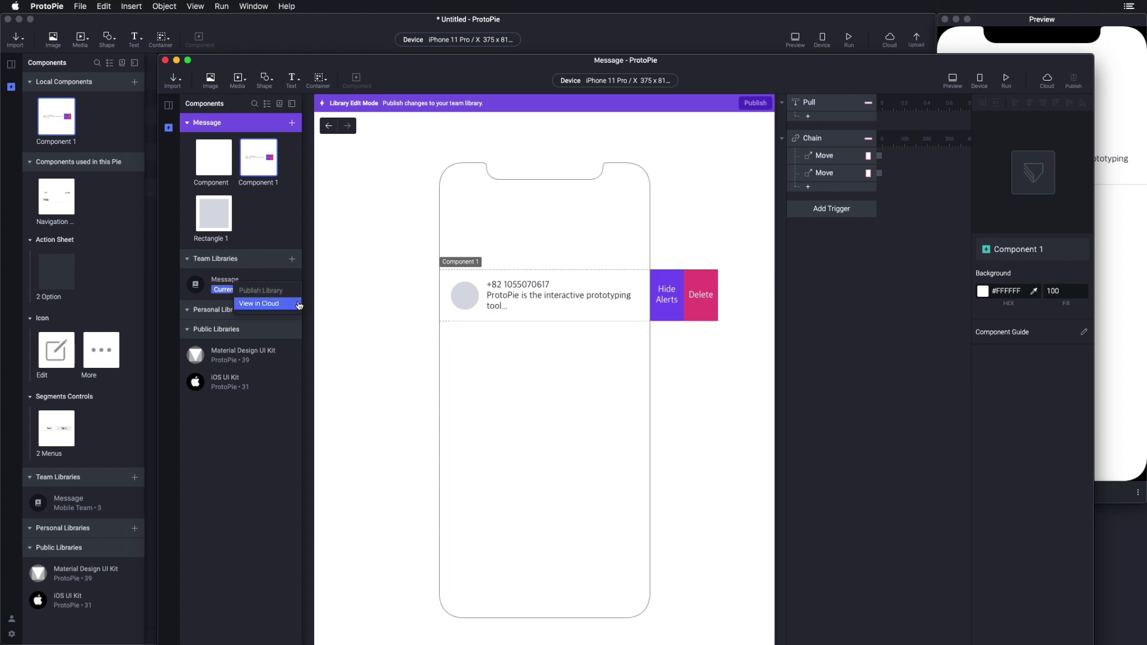
{"action": "left_click", "coordinate": [299, 305]}
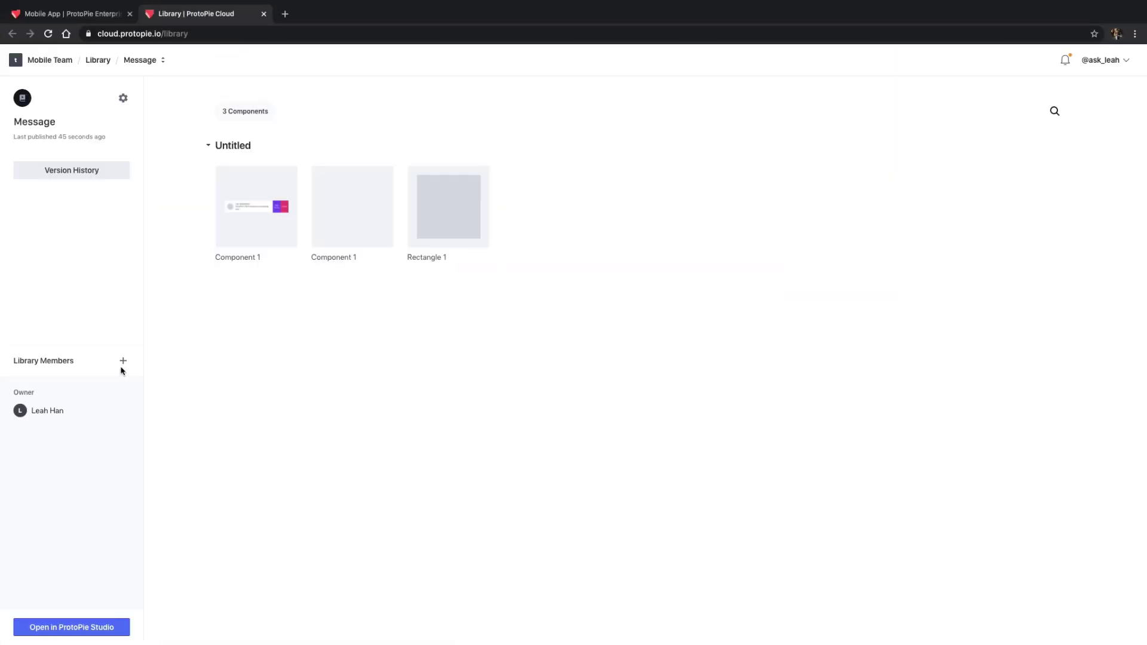
{"action": "left_click", "coordinate": [123, 363]}
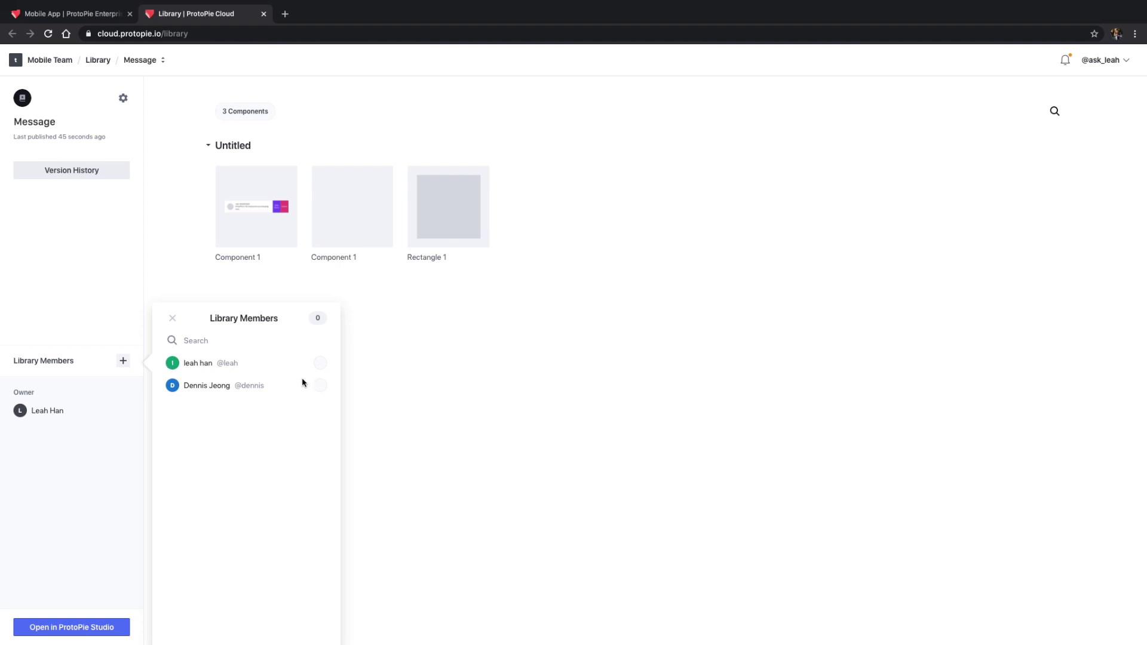
{"action": "left_click", "coordinate": [320, 389]}
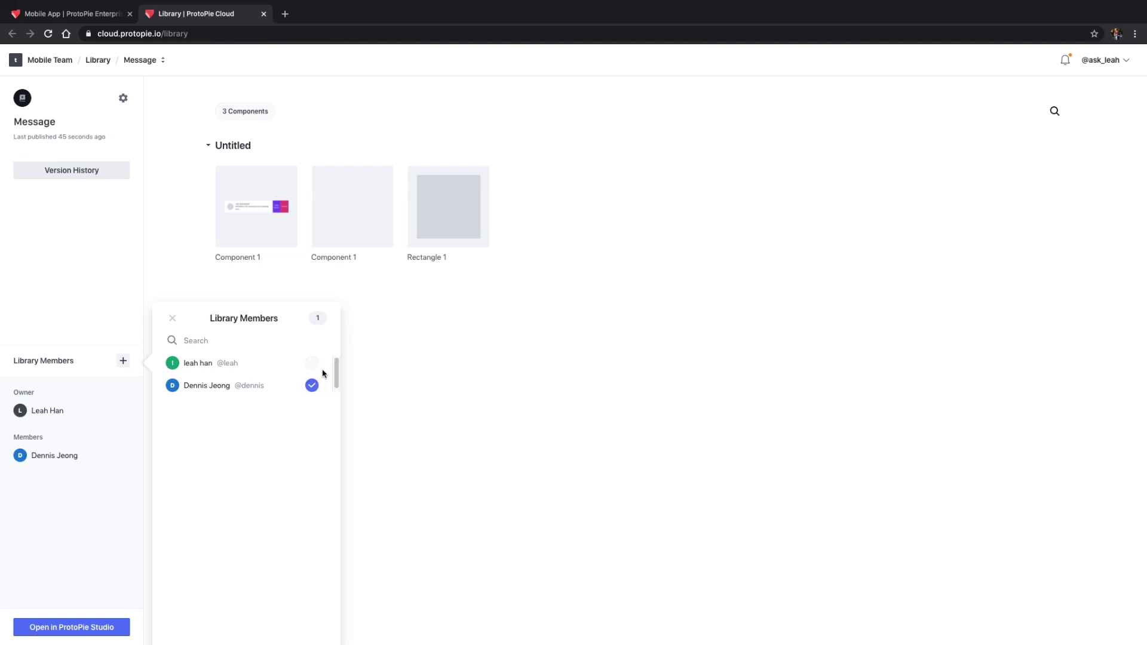